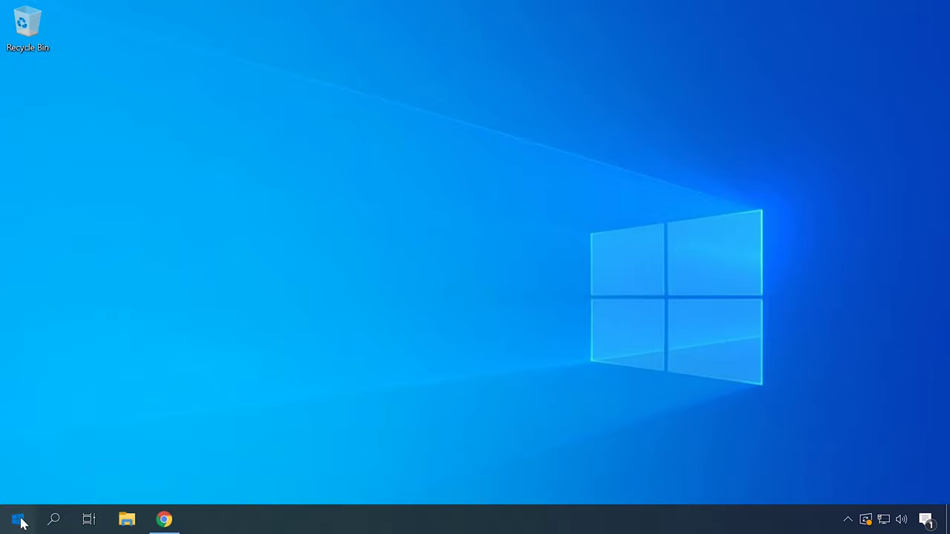
Step: From the Windows device settings, open Devices and Printers and start adding an unlisted printer using a TCP/IP address or hostname
{"action": "left_click", "coordinate": [19, 452]}
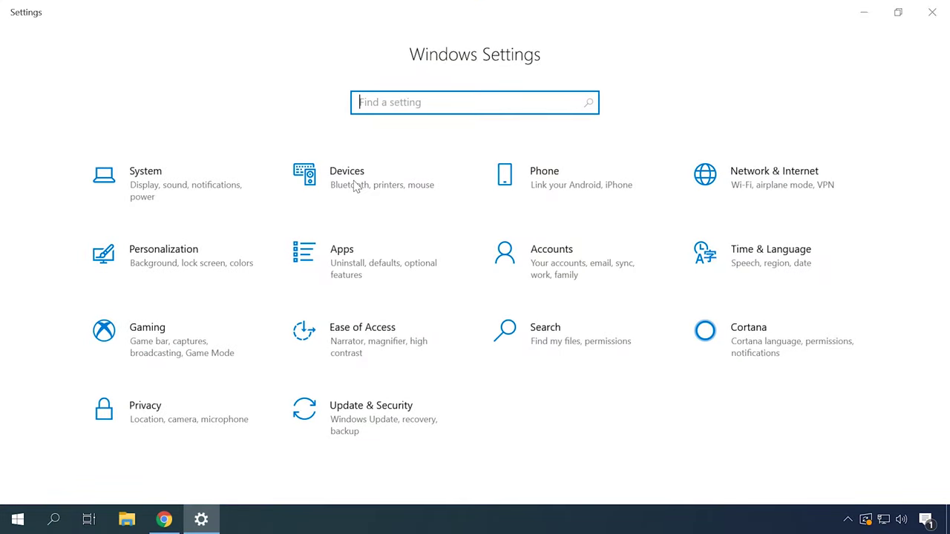
{"action": "left_click", "coordinate": [354, 185]}
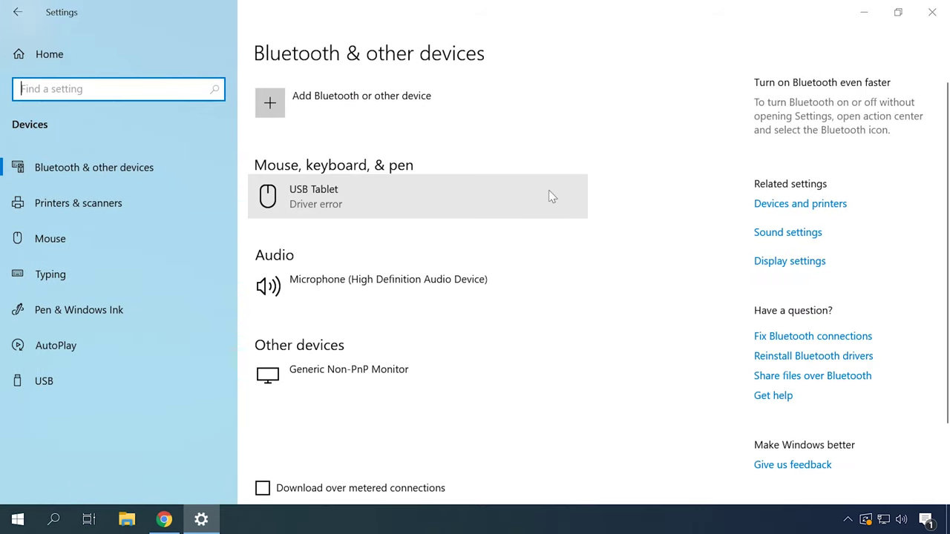
{"action": "left_click", "coordinate": [786, 204]}
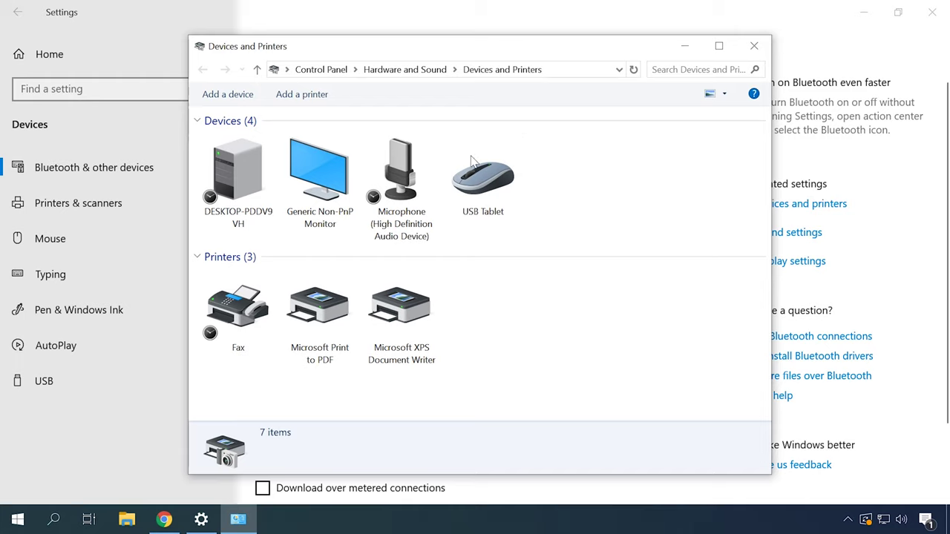
{"action": "left_click", "coordinate": [304, 95]}
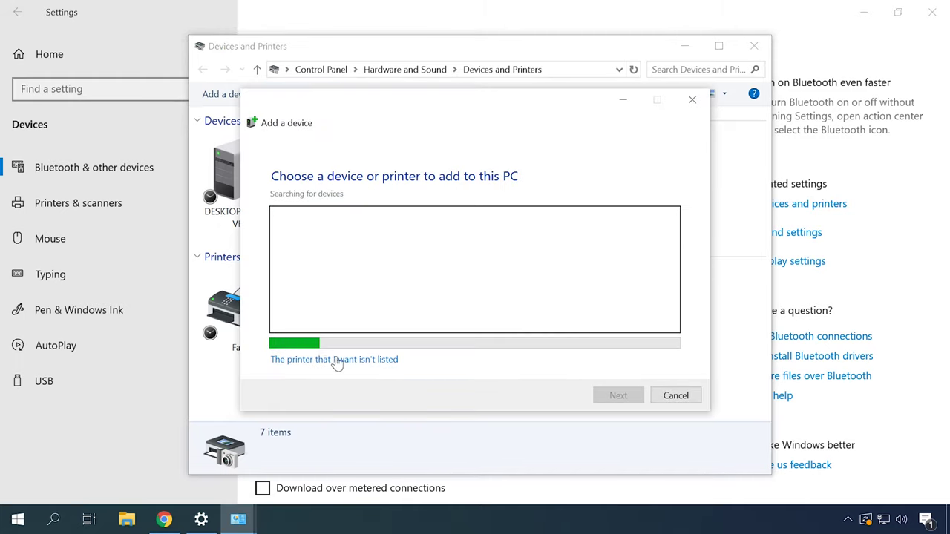
{"action": "left_click", "coordinate": [336, 362]}
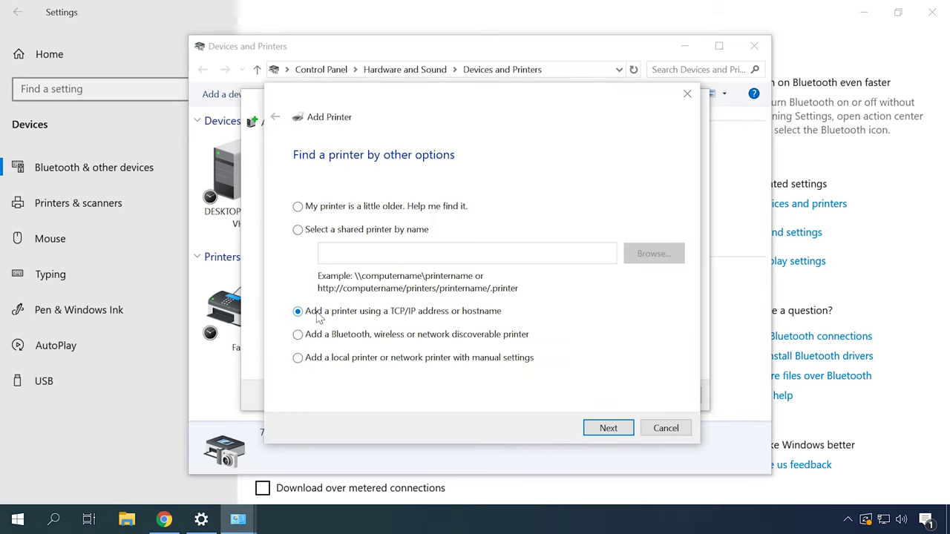
{"action": "left_click", "coordinate": [606, 431]}
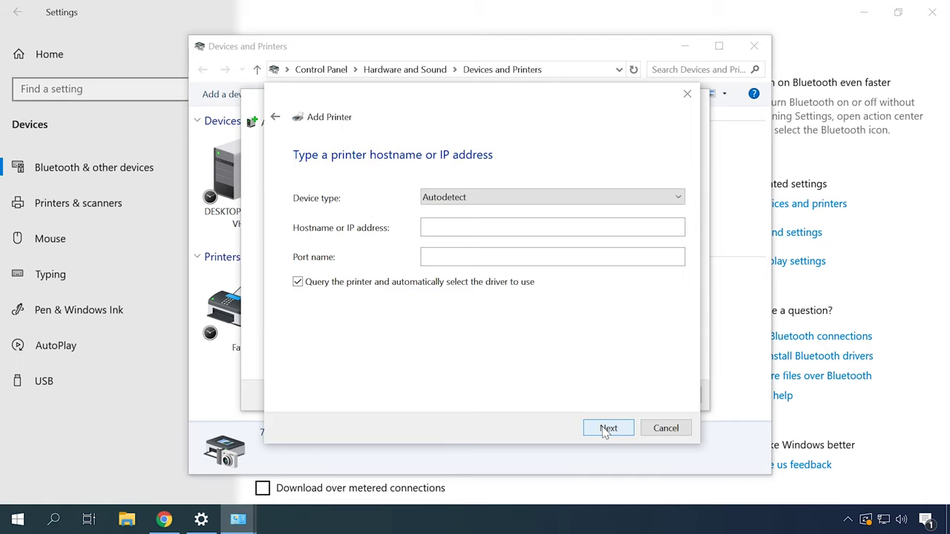
Step: Set the printer's device type to TCP/IP Device with IP address 192.168.1.1, and continue to the port information
{"action": "left_click", "coordinate": [476, 198]}
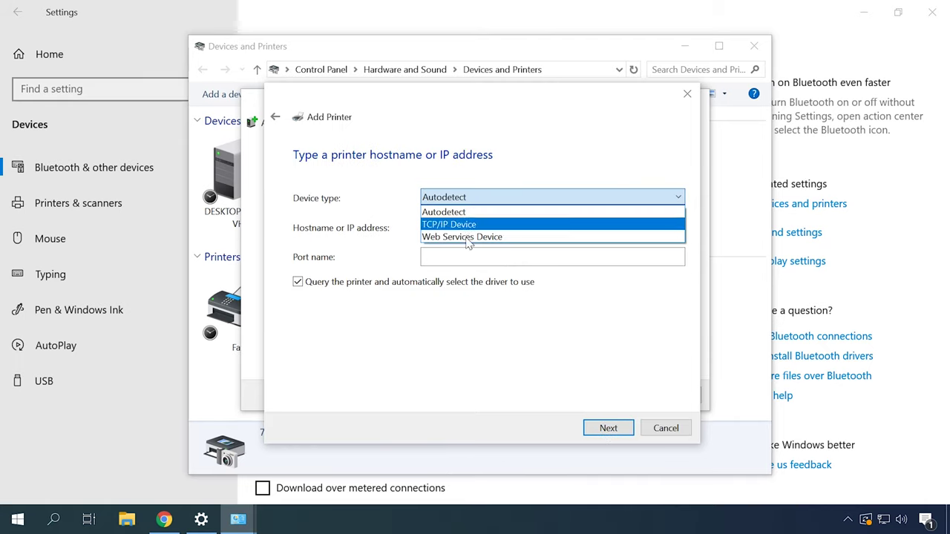
{"action": "left_click", "coordinate": [461, 224]}
{"action": "type", "text": "192.168.1.1"}
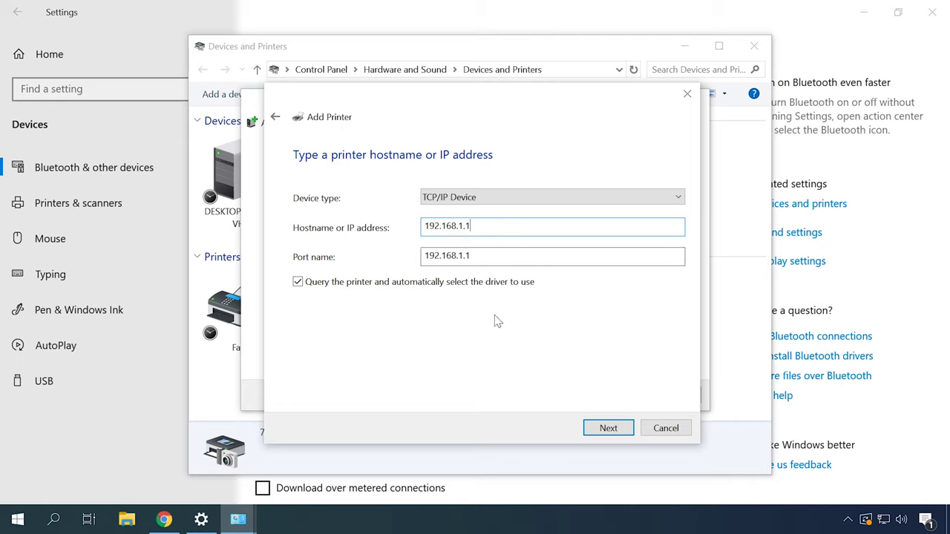
{"action": "left_click", "coordinate": [608, 428]}
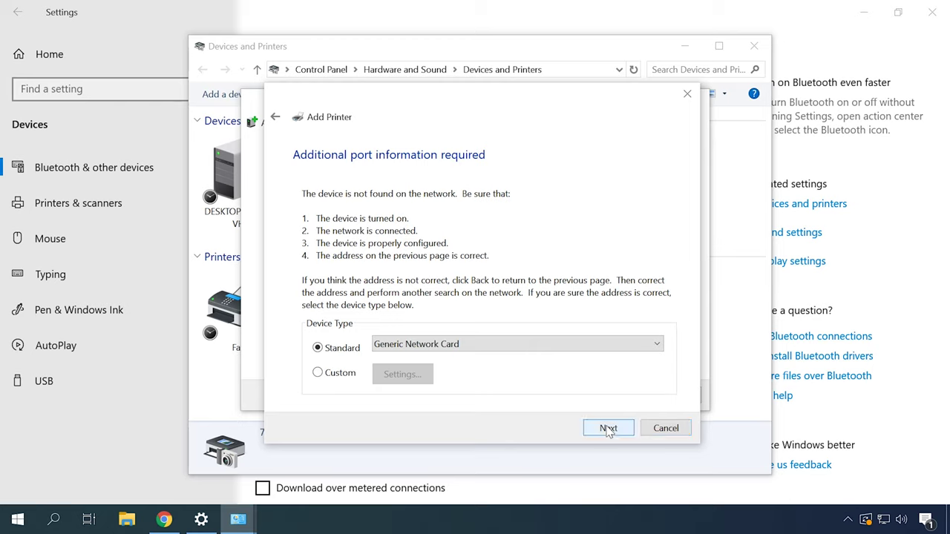
Step: Choose the Custom device type, set the port protocol to LPR, and continue to the driver selection
{"action": "left_click", "coordinate": [333, 375]}
{"action": "left_click", "coordinate": [403, 375]}
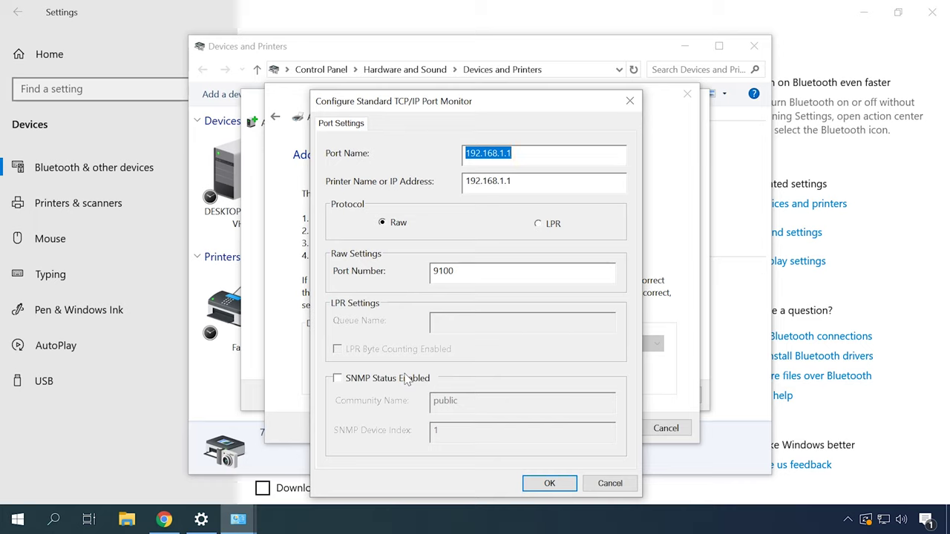
{"action": "left_click", "coordinate": [538, 223]}
{"action": "left_click", "coordinate": [456, 328]}
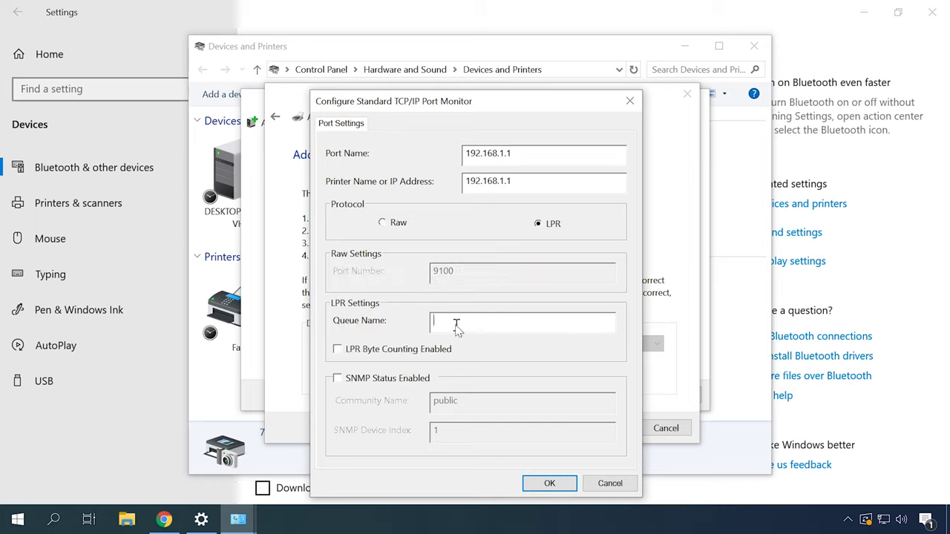
{"action": "left_click", "coordinate": [544, 484]}
{"action": "left_click", "coordinate": [608, 430]}
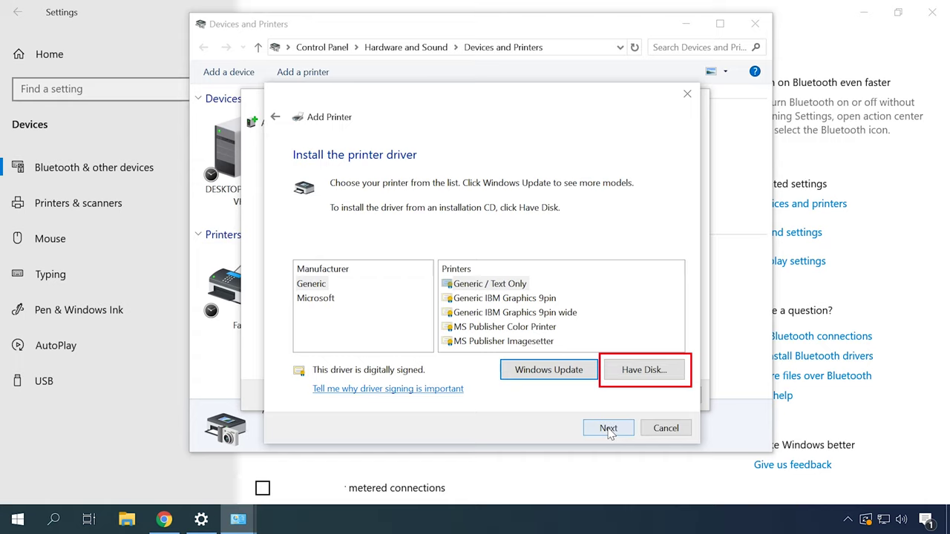
Step: Choose the Microsoft PCL6 Class Driver as the printer driver and accept the suggested printer name
{"action": "left_click", "coordinate": [317, 299]}
{"action": "left_click_drag", "start_coordinate": [677, 286], "coordinate": [676, 323]}
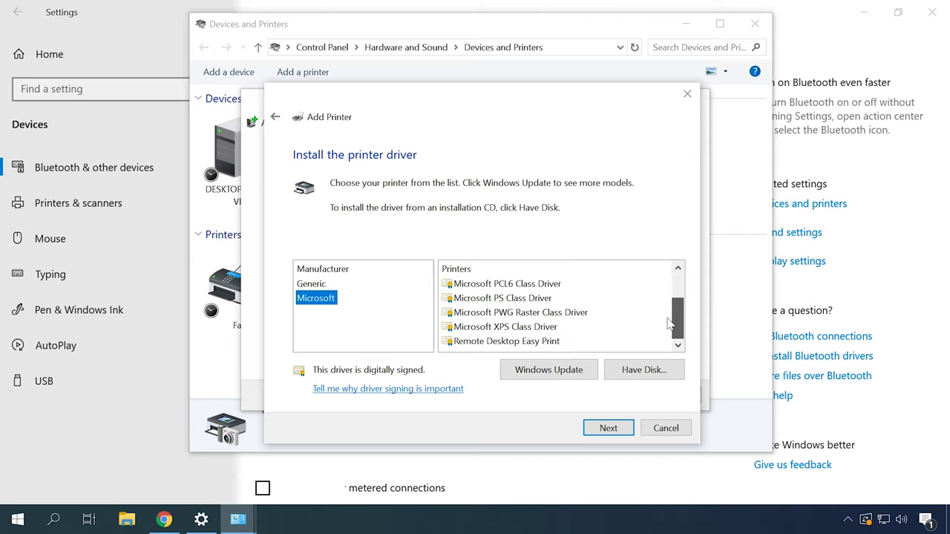
{"action": "left_click", "coordinate": [351, 285]}
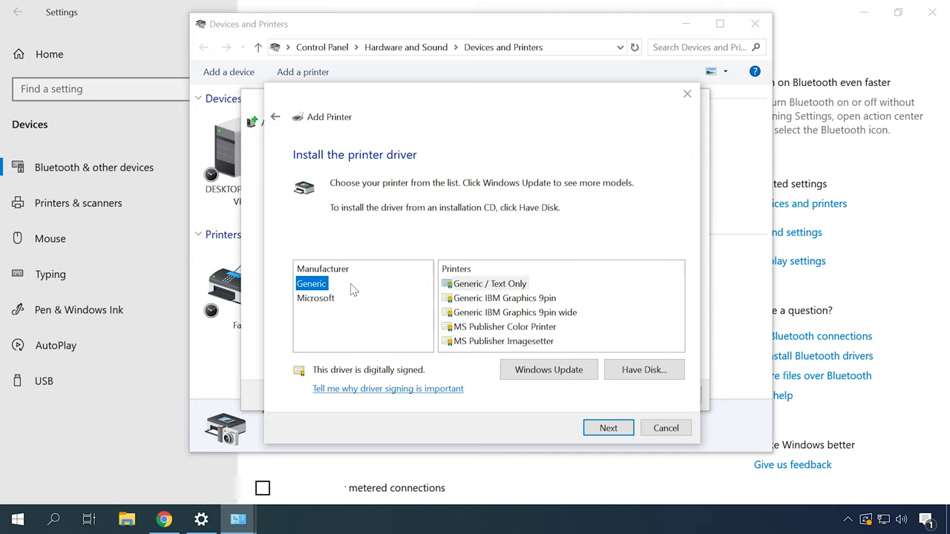
{"action": "left_click", "coordinate": [316, 301]}
{"action": "left_click_drag", "start_coordinate": [680, 289], "coordinate": [679, 311]}
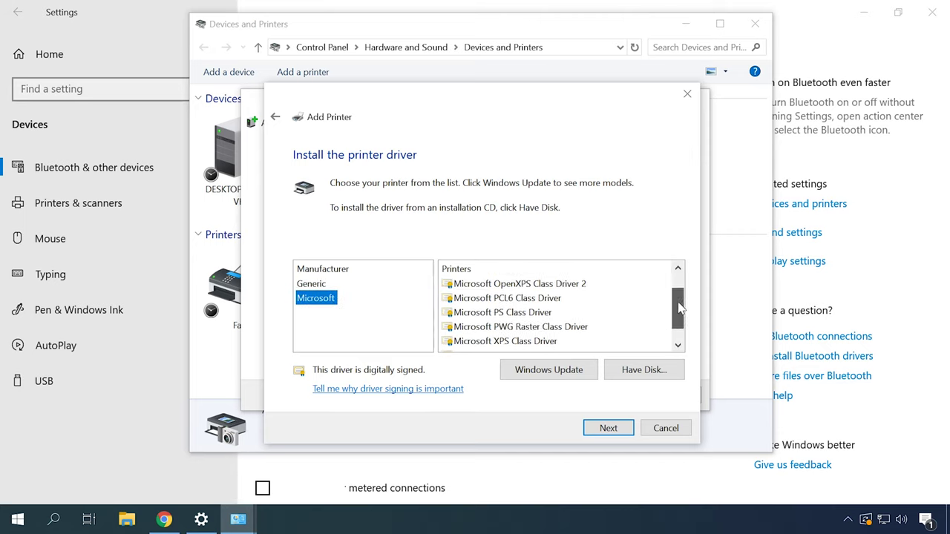
{"action": "left_click", "coordinate": [537, 300]}
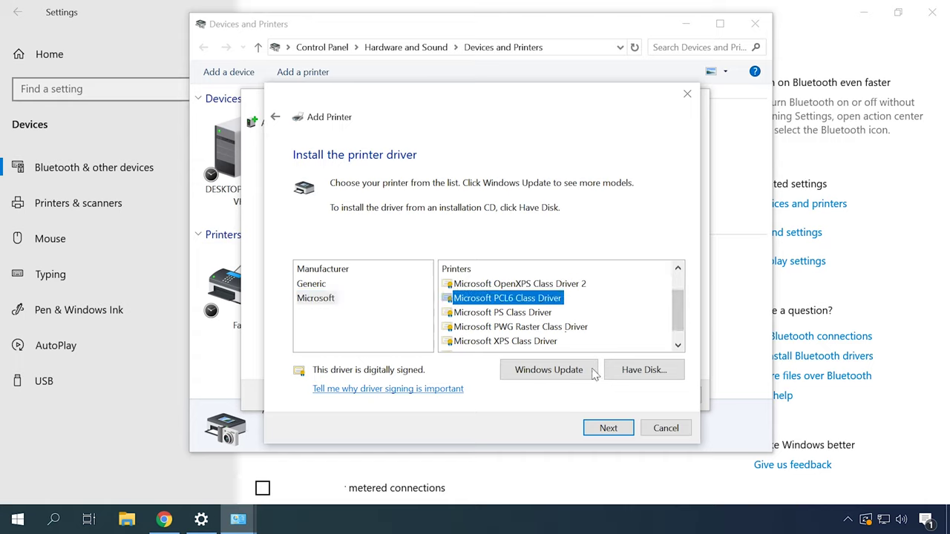
{"action": "left_click", "coordinate": [608, 429]}
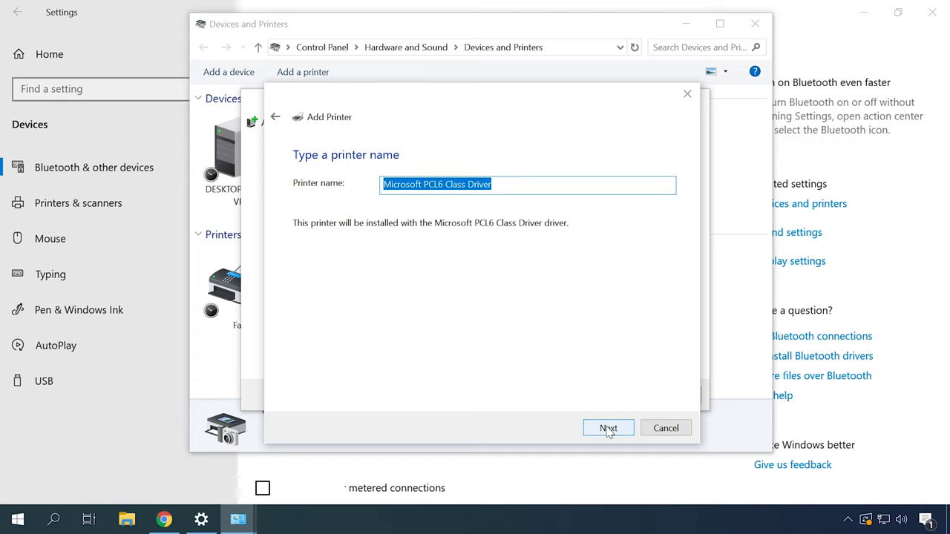
{"action": "left_click", "coordinate": [608, 429]}
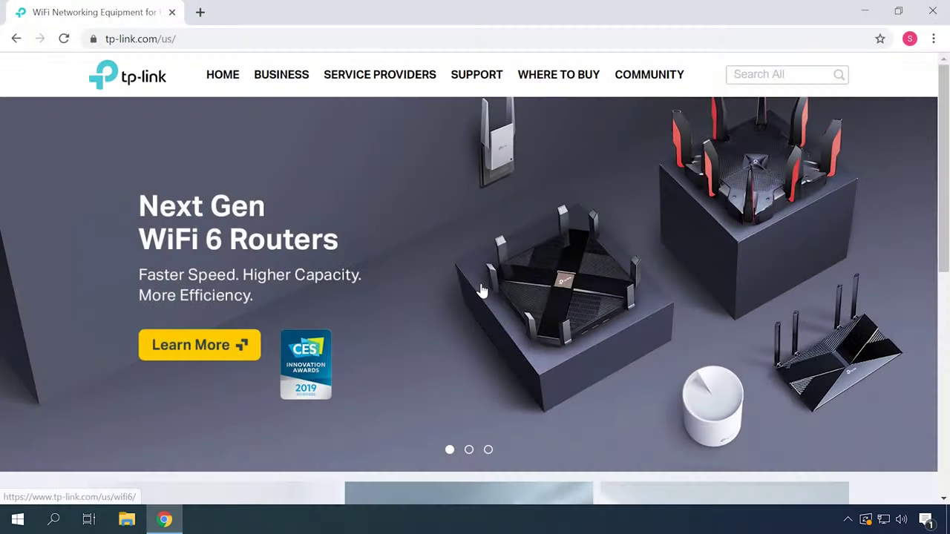
Step: Open the Download Center in the support section of the TP-Link website in Chrome
{"action": "left_click", "coordinate": [479, 82]}
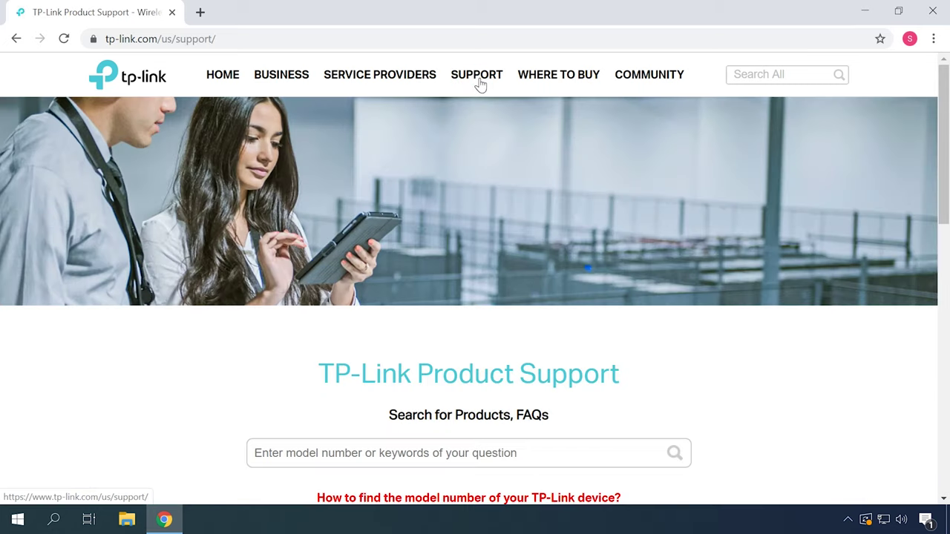
{"action": "scroll", "coordinate": [479, 83], "scroll_direction": "down", "scroll_amount": 6}
{"action": "left_click", "coordinate": [199, 184]}
{"action": "scroll", "coordinate": [207, 189], "scroll_direction": "down", "scroll_amount": 4}
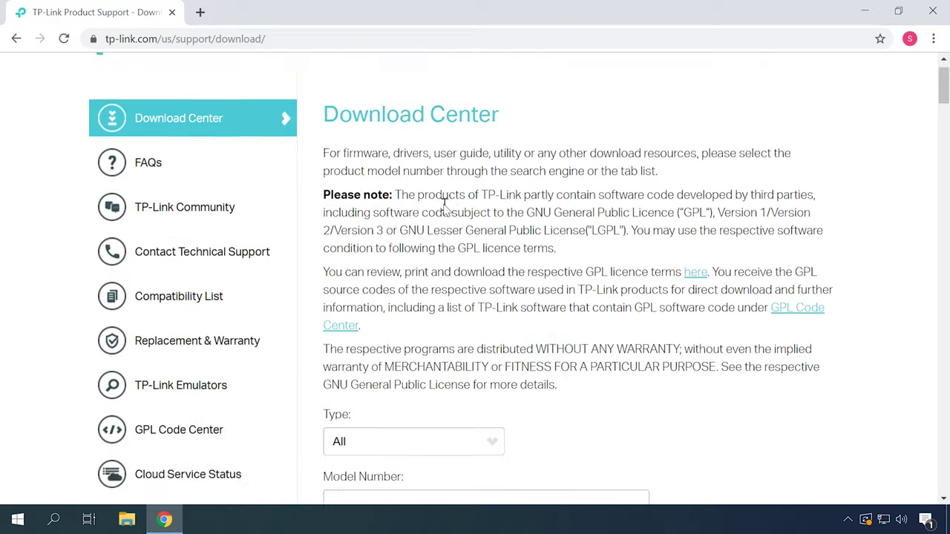
Step: Search the Download Center for model number "archer c20" and open the Archer C20 download page
{"action": "type", "text": "a"}
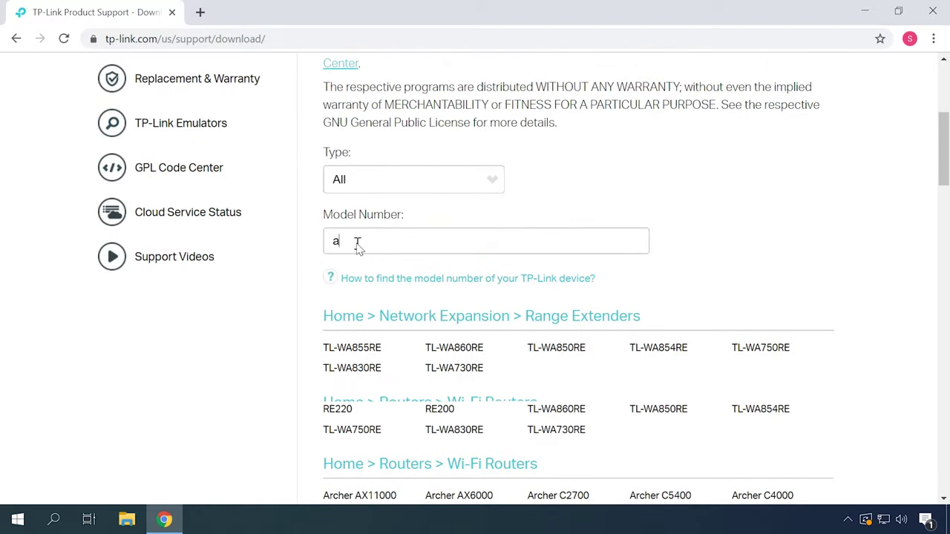
{"action": "type", "text": "rcher c 20"}
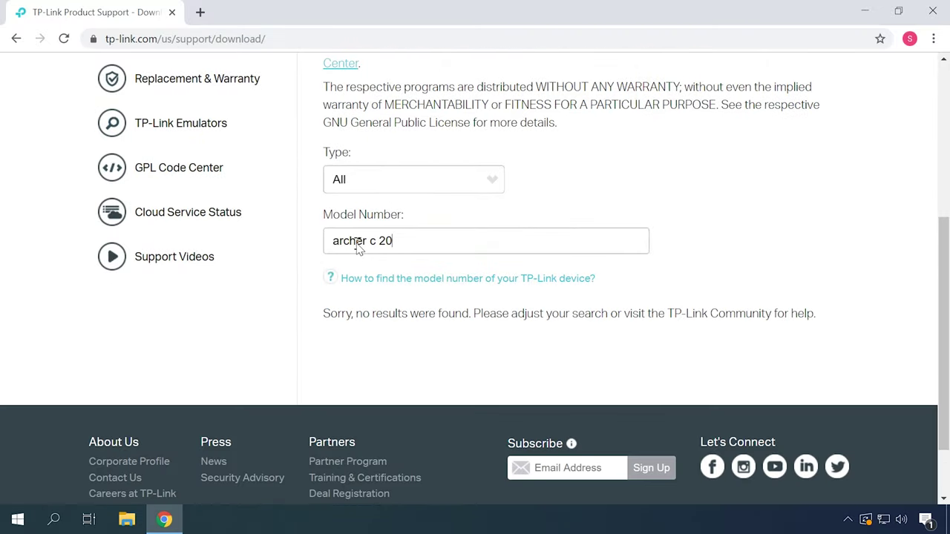
{"action": "left_click", "coordinate": [375, 241]}
{"action": "key", "text": "BackSpace"}
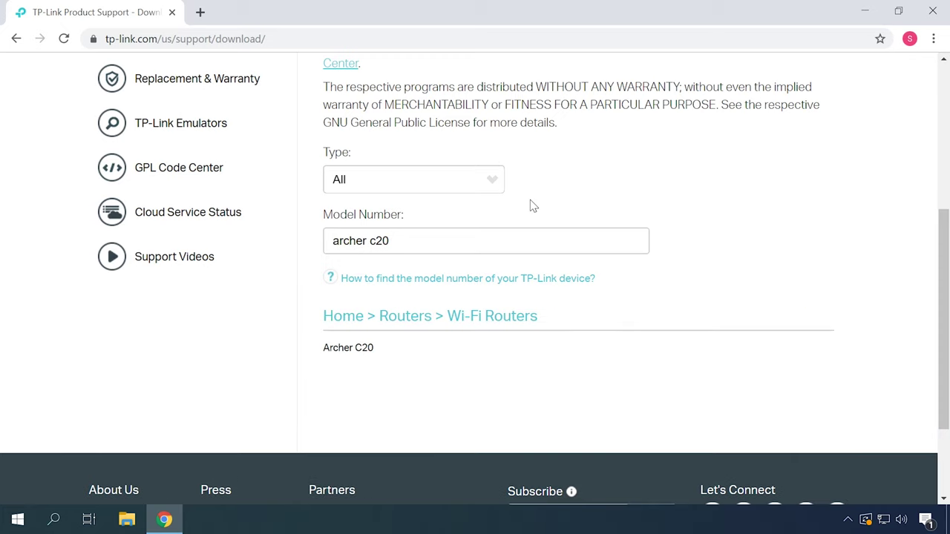
{"action": "left_click", "coordinate": [360, 348]}
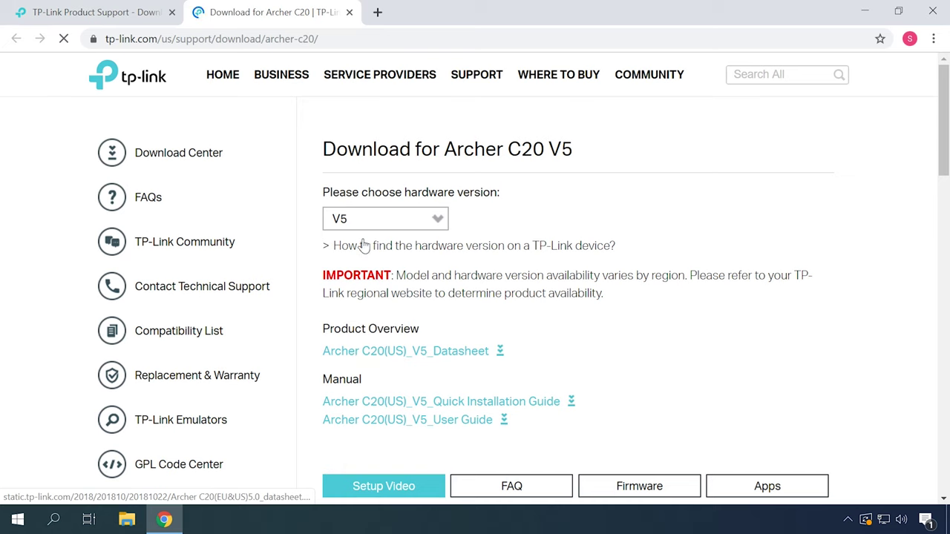
Step: Select hardware version V1 and download USB_Printer_Controller_Utility_Windows from the router's utilities
{"action": "left_click", "coordinate": [356, 223]}
{"action": "left_click", "coordinate": [342, 286]}
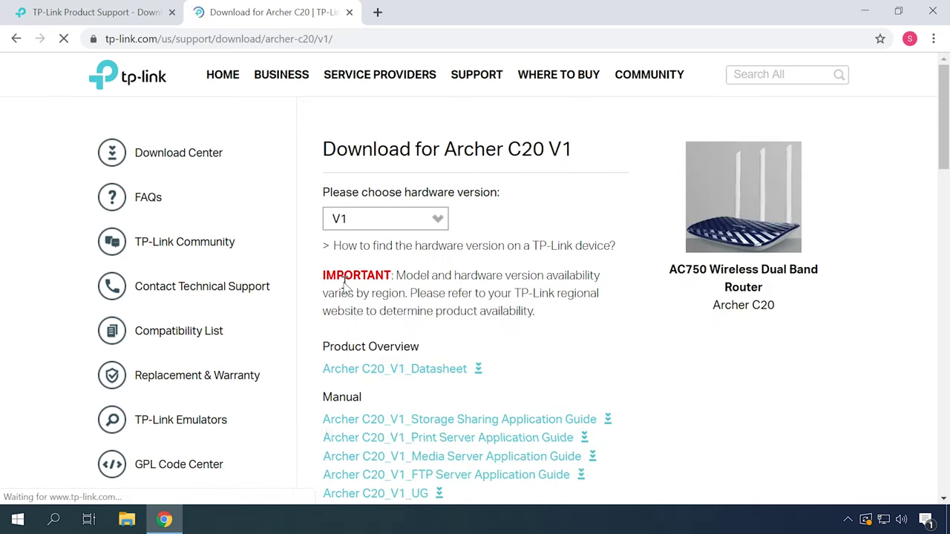
{"action": "scroll", "coordinate": [631, 245], "scroll_direction": "down", "scroll_amount": 6}
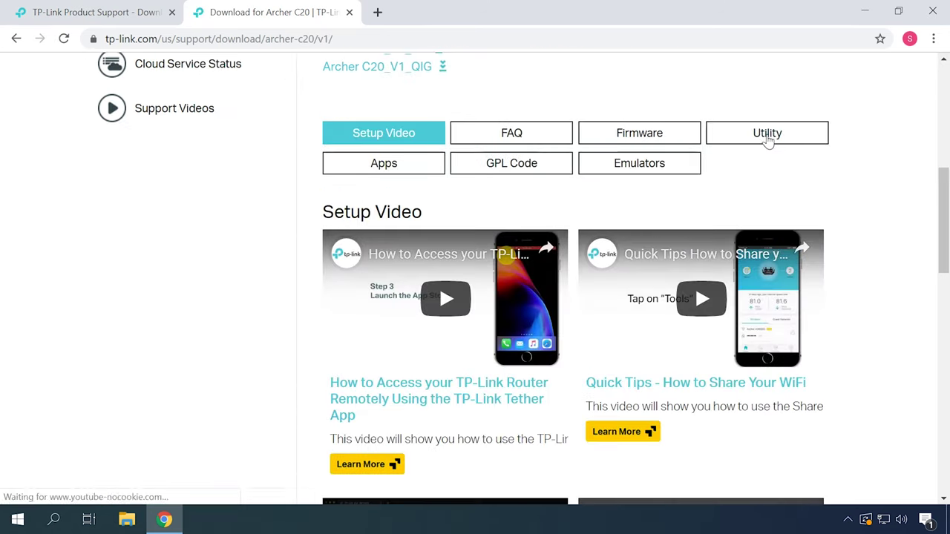
{"action": "left_click", "coordinate": [768, 140]}
{"action": "scroll", "coordinate": [792, 198], "scroll_direction": "down", "scroll_amount": 2}
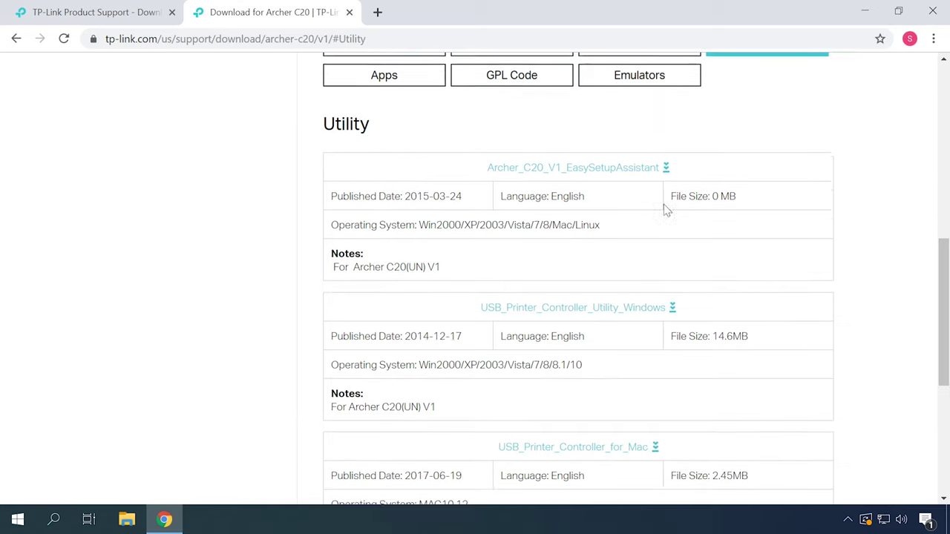
{"action": "left_click", "coordinate": [546, 251]}
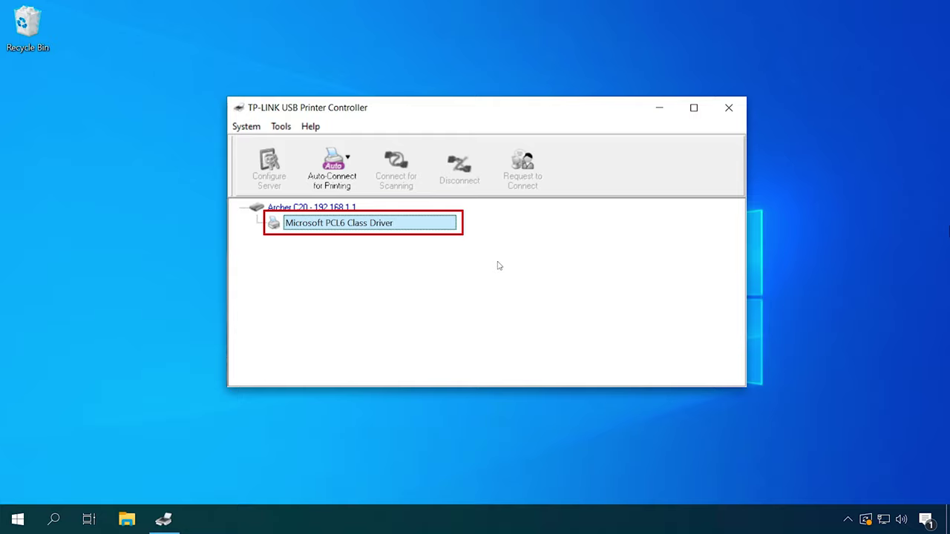
Step: In TP-LINK USB Printer Controller, install the Microsoft PCL6 Class Driver printer under Archer C20 as an auto-connect printer
{"action": "right_click", "coordinate": [363, 227]}
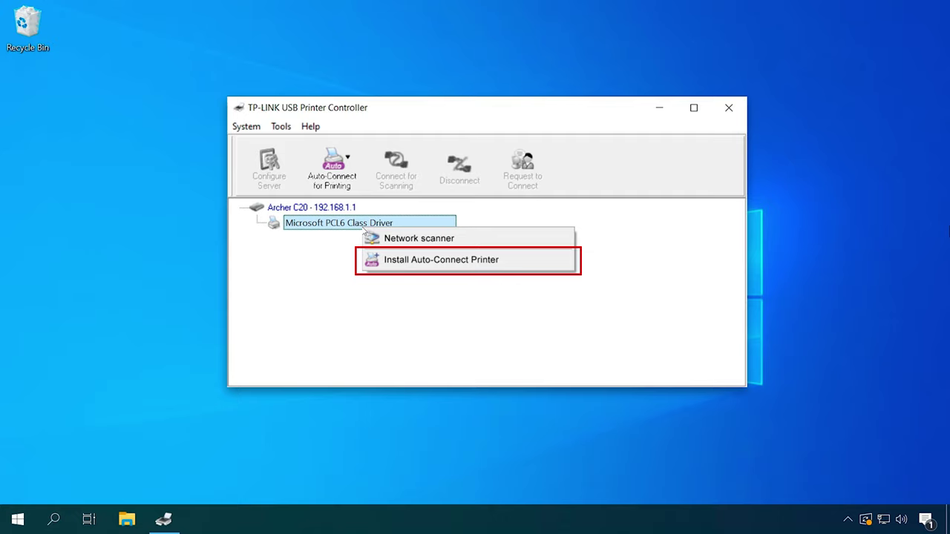
{"action": "left_click", "coordinate": [441, 259]}
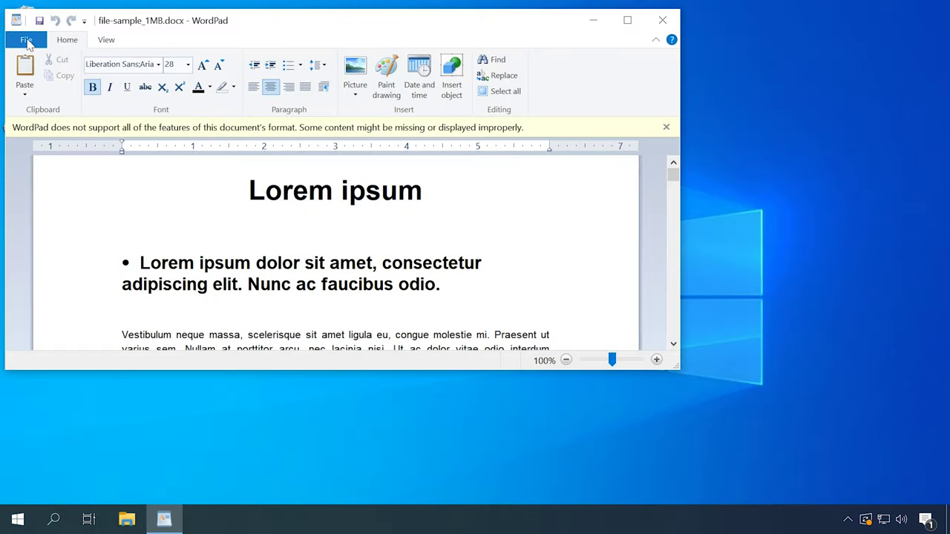
Step: Open the print settings for file-sample_1MB.docx in WordPad
{"action": "left_click", "coordinate": [27, 40]}
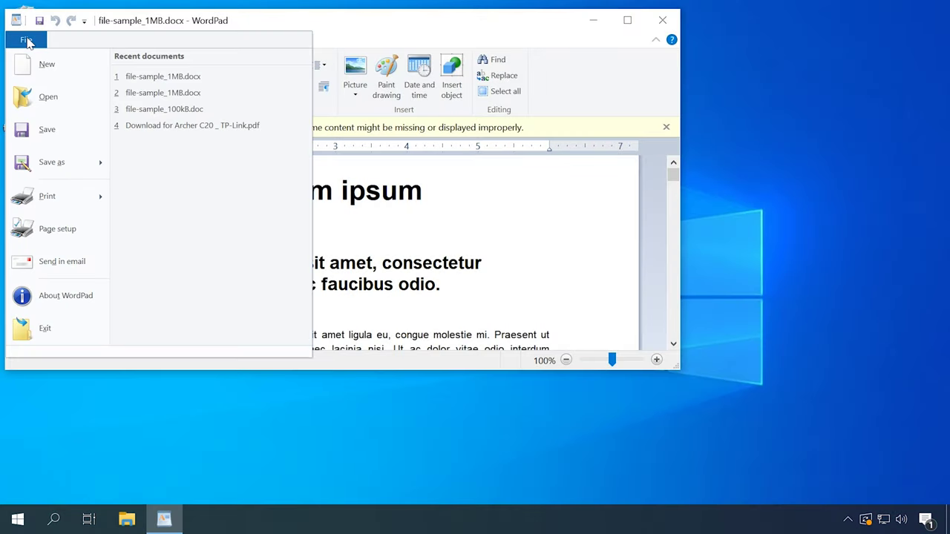
{"action": "left_click", "coordinate": [47, 196]}
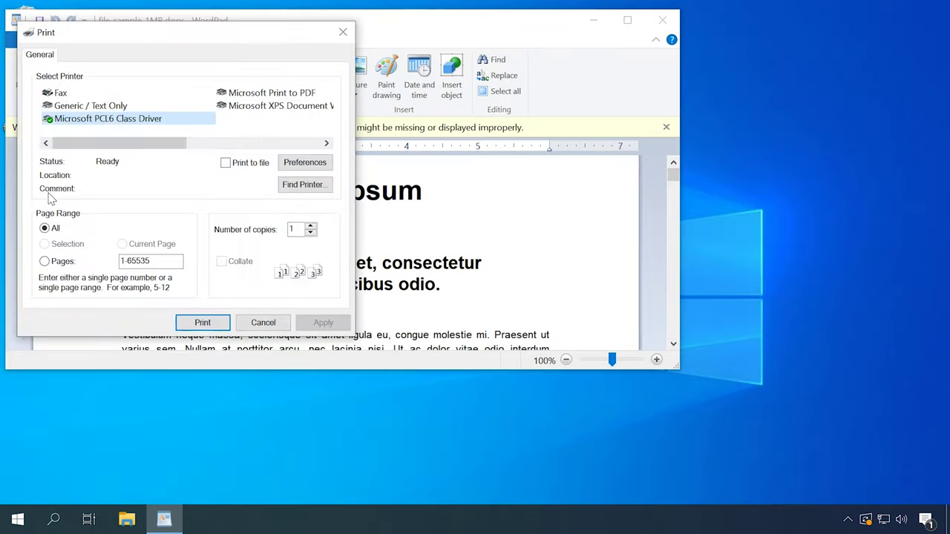